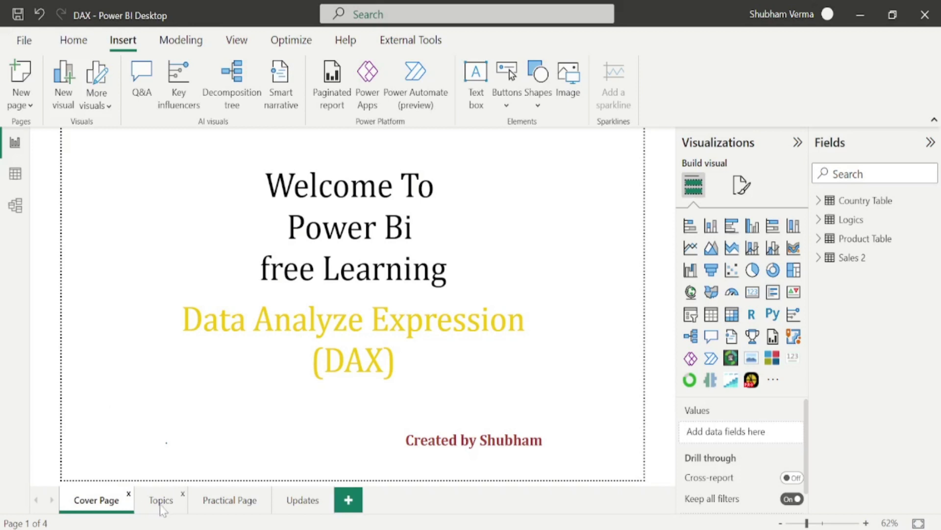
Show the Topics page listing Bitand, Bitlshift, Bitrshift and Bitor
click(173, 510)
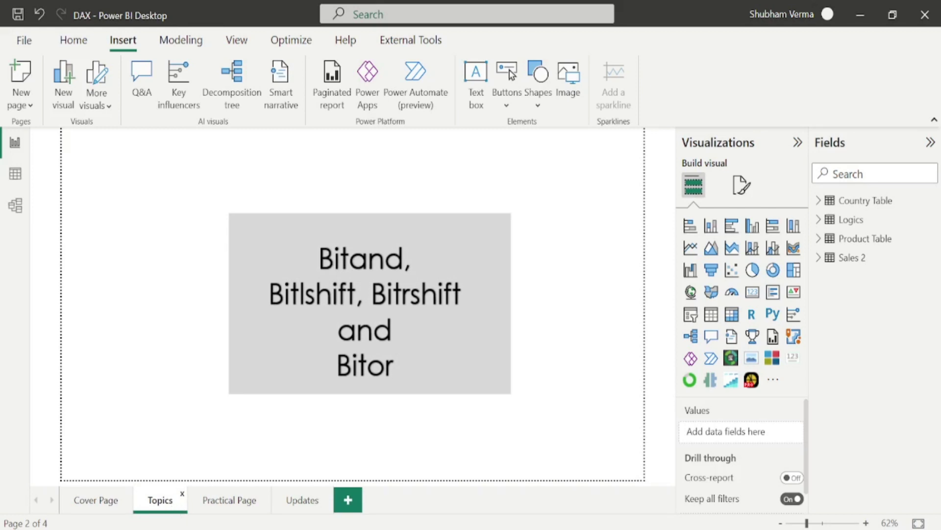
Read the Microsoft Learn BITAND article's BITAND(<number>, <number>) syntax and parameters in Chrome
key(alt+Tab)
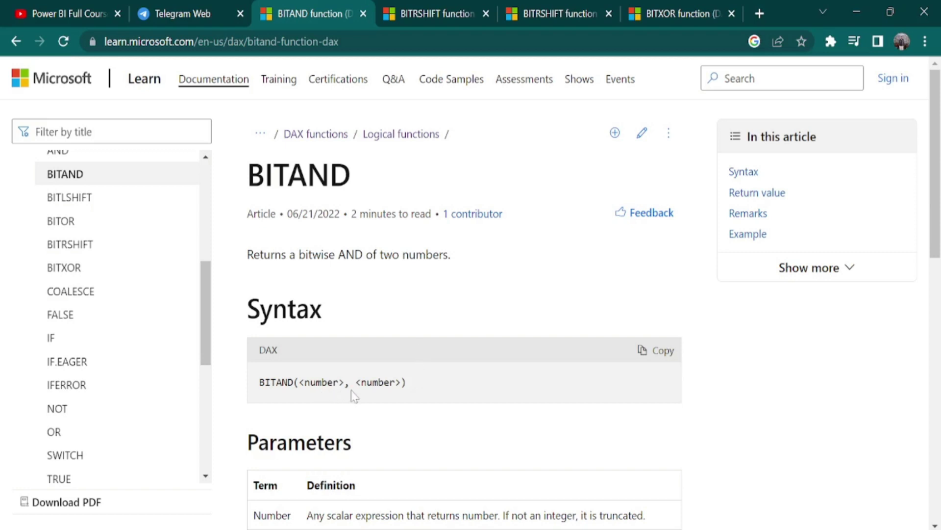
scroll(884, 219, down, 1)
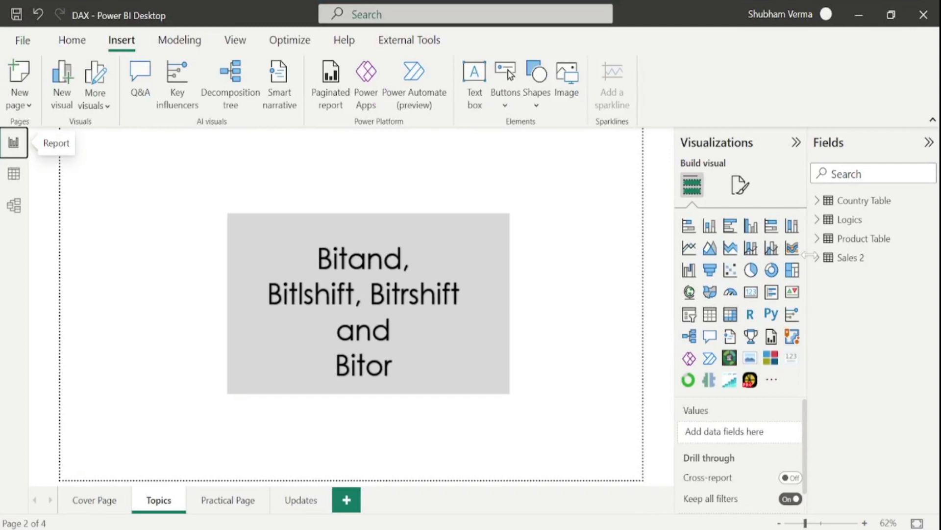
Add a new column named BITAND to the Logics table in Data view
click(849, 223)
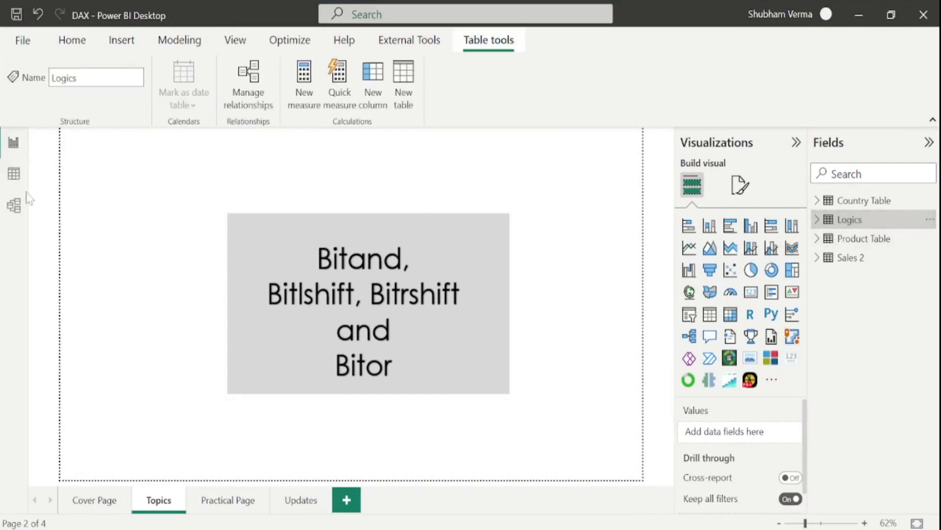
click(14, 174)
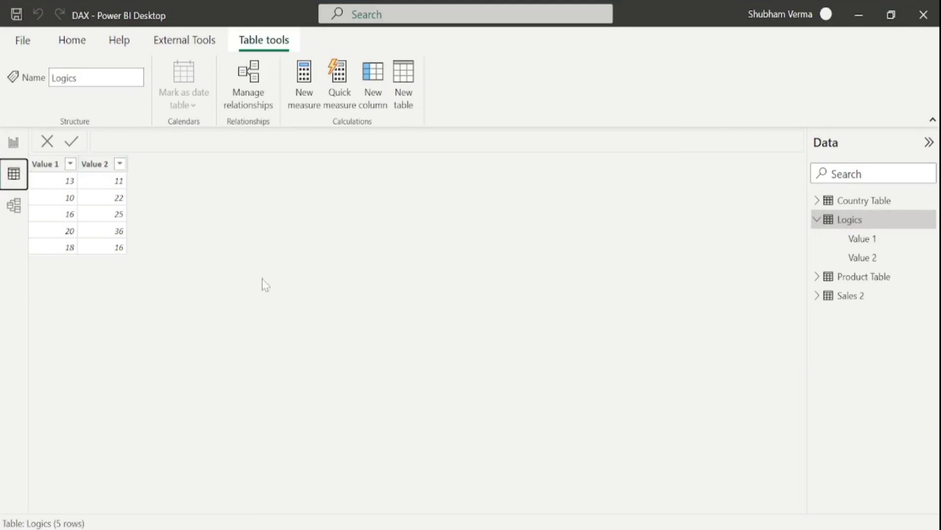
click(375, 108)
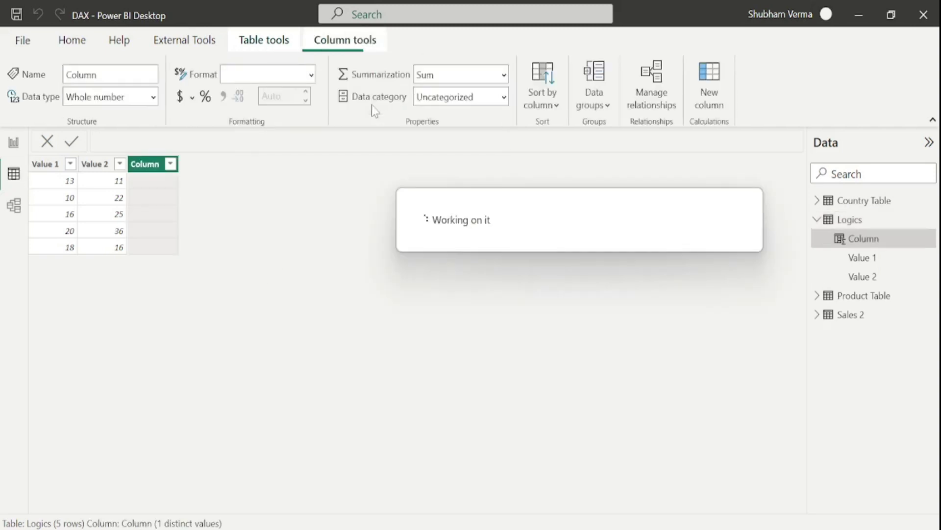
click(132, 139)
key(BackSpace)
key(BackSpace)
key(BackSpace)
key(BackSpace)
key(BackSpace)
key(BackSpace)
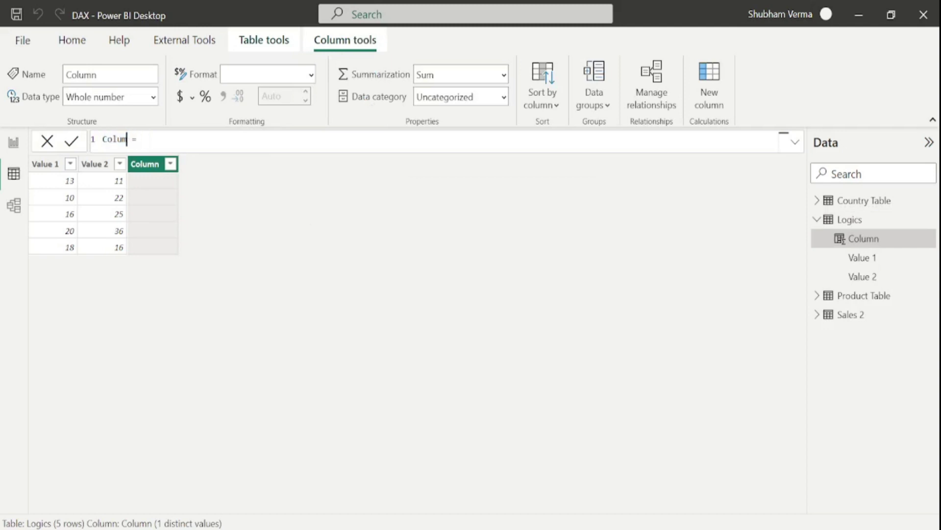
text(BITAND)
Write the formula BITAND(Logics[Value 1],Logics[Value 2]) using autocomplete suggestions
click(873, 173)
text(BIT)
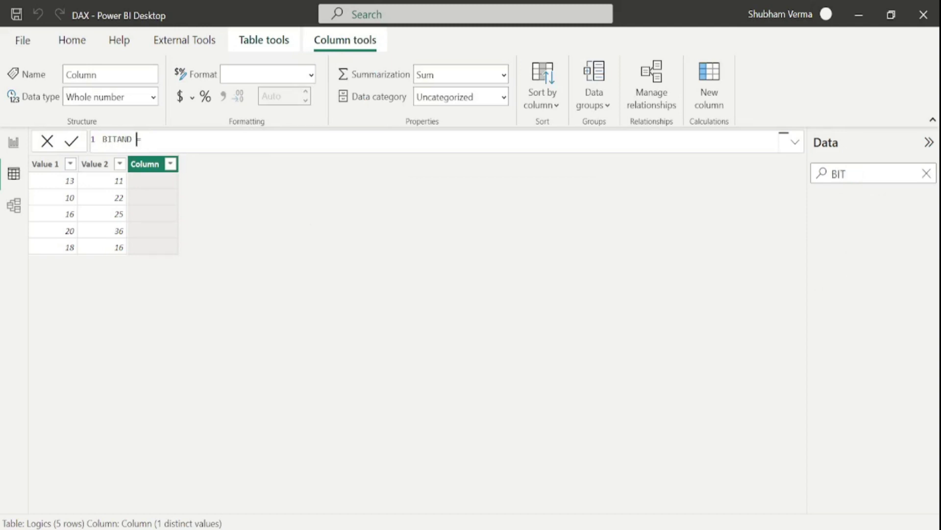
click(141, 139)
text(BITAND)
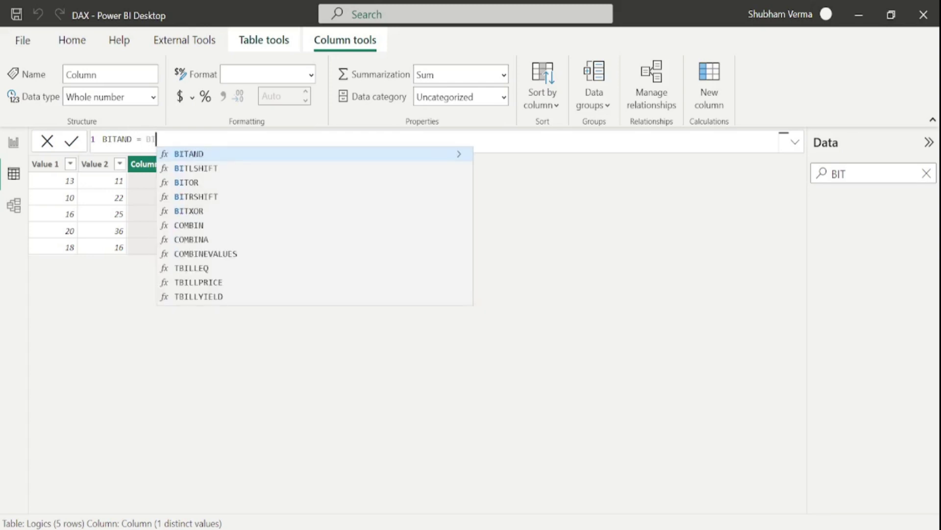
text(()
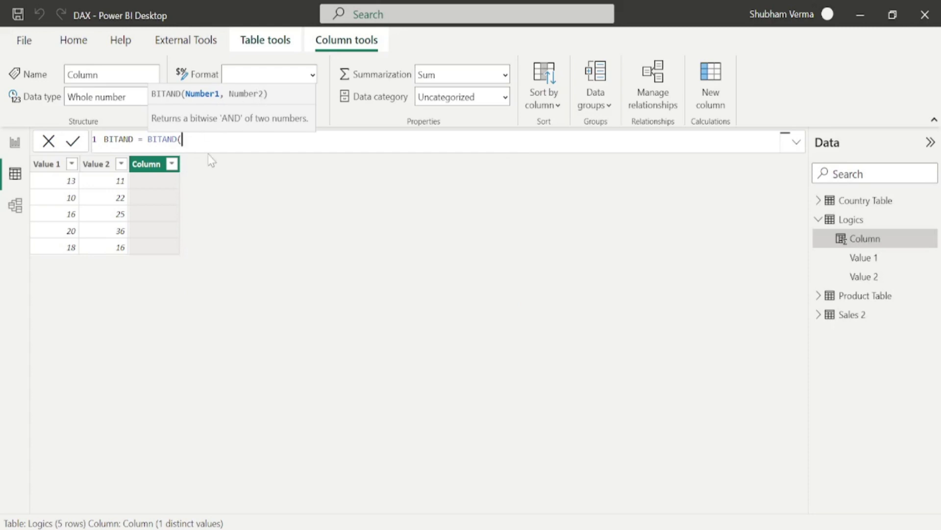
text(VALUE)
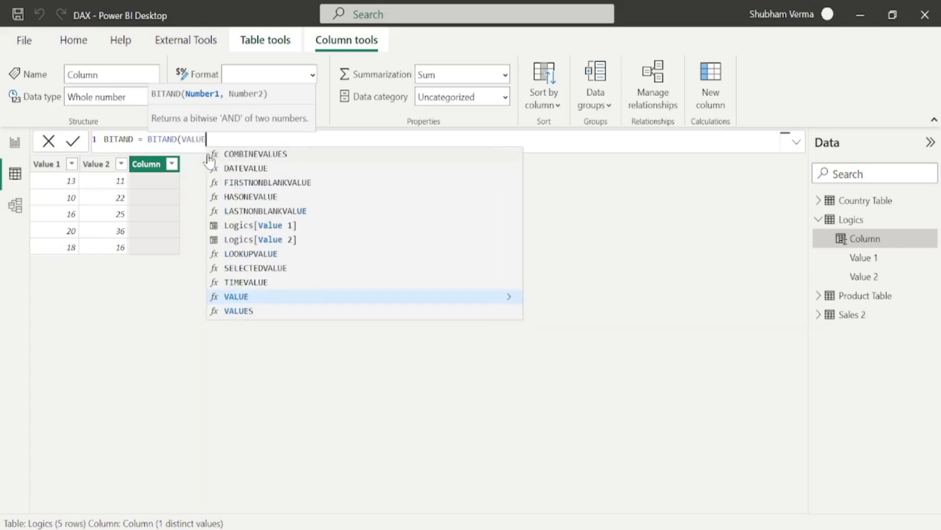
key(Up)
key(Up)
key(Up)
key(Up)
key(Up)
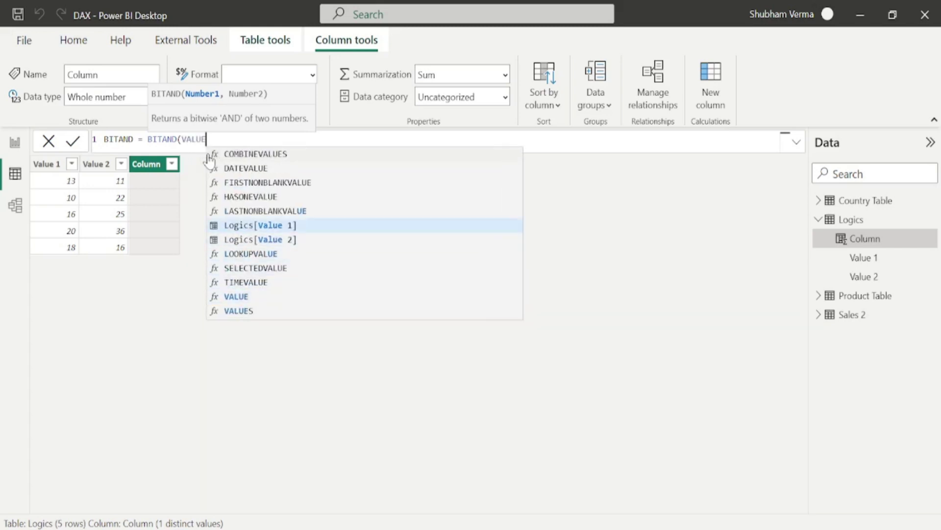
key(Tab)
text(,)
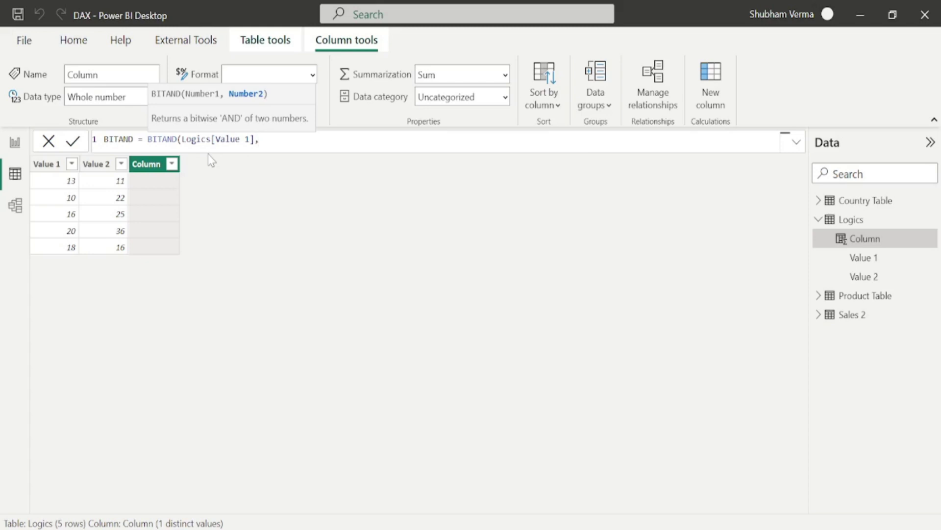
text(VALUE)
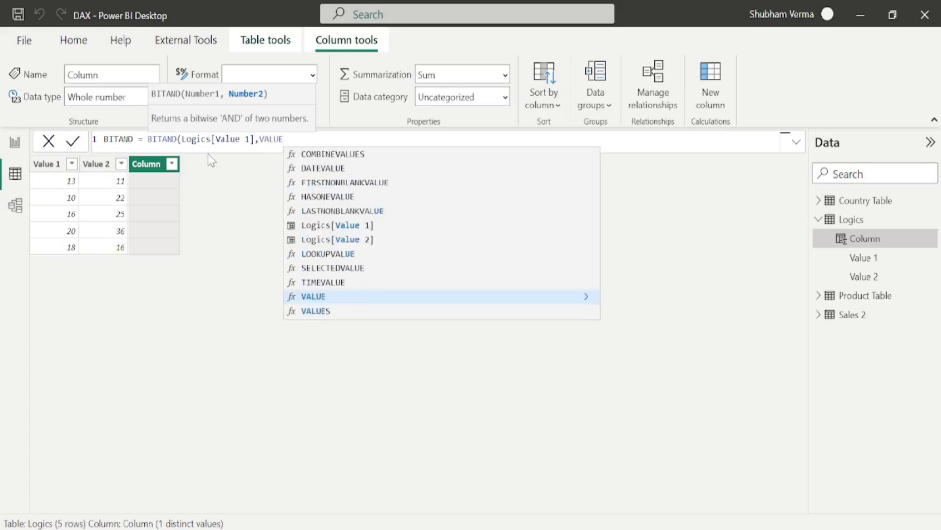
click(338, 240)
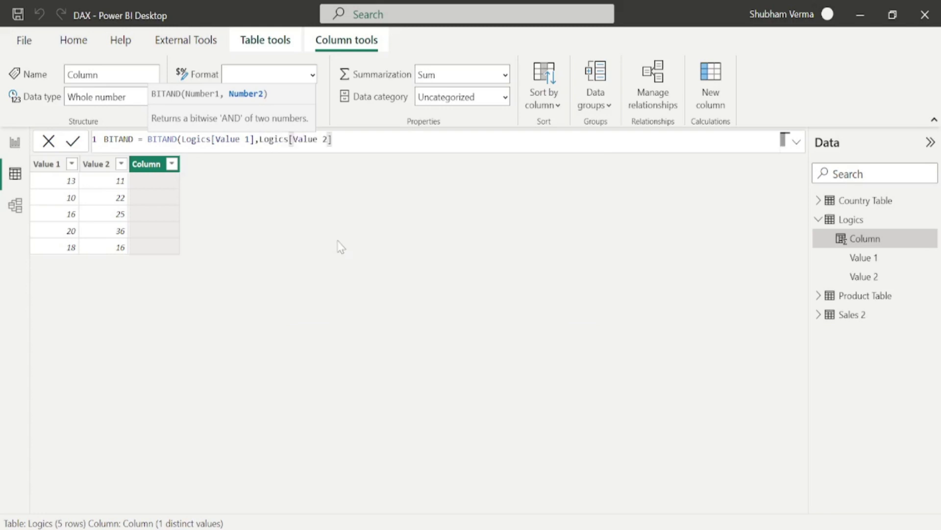
Commit the BITAND formula, giving 9, 2, 16, 4, 16, then go to the Binary Operations document
text())
key(Return)
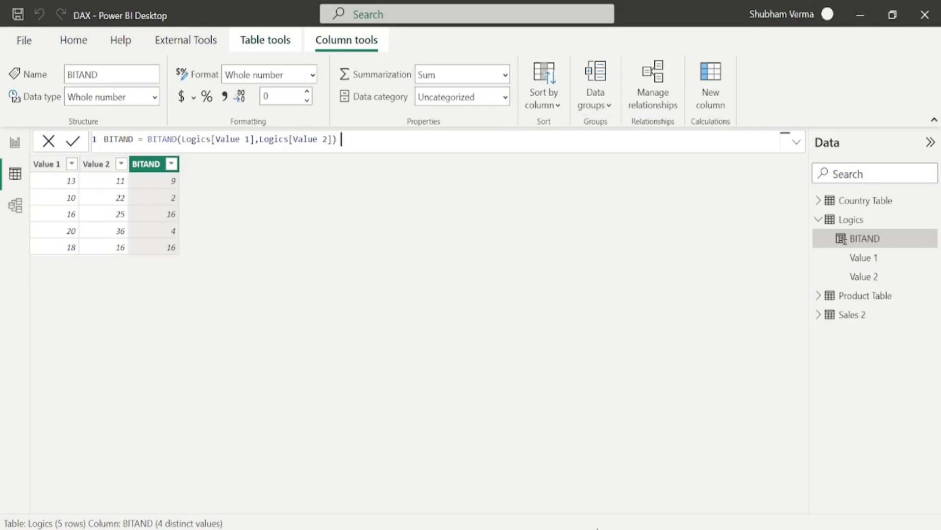
key(alt+Tab)
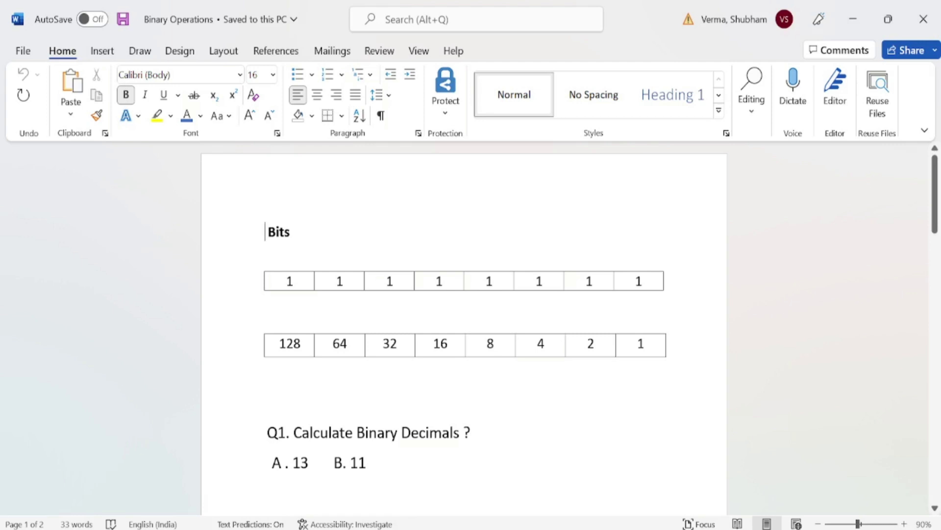
key(alt+Tab)
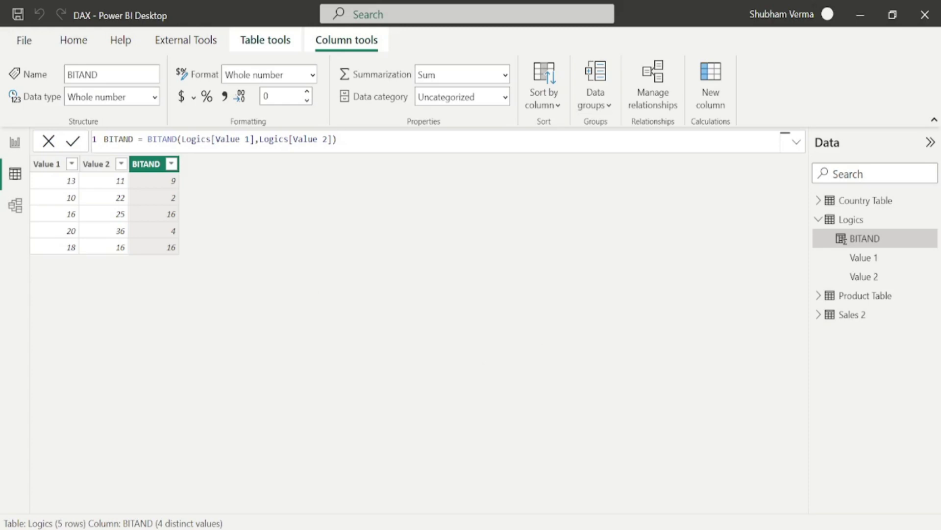
key(alt+Tab)
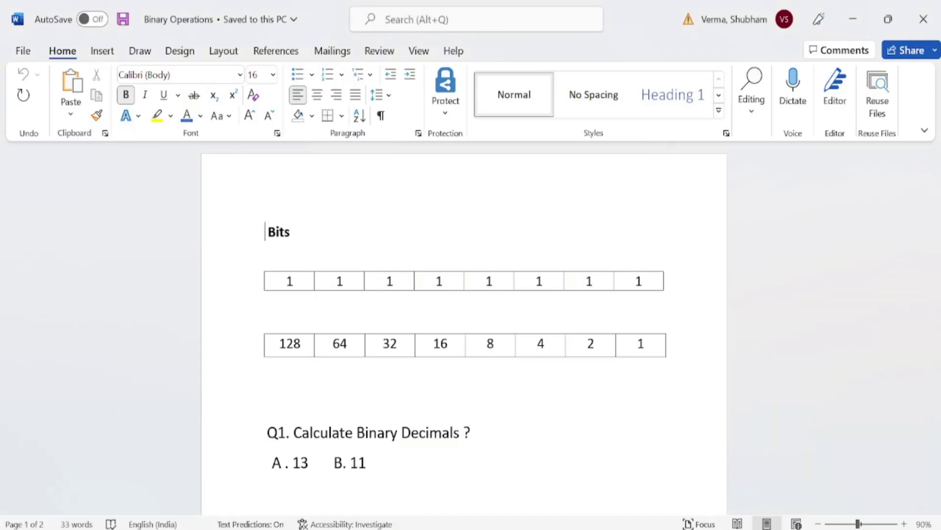
click(265, 364)
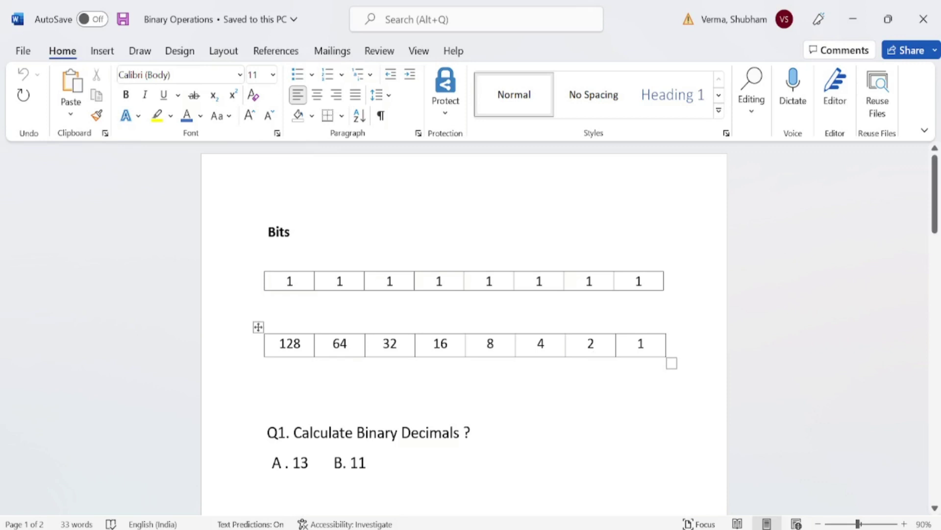
click(265, 406)
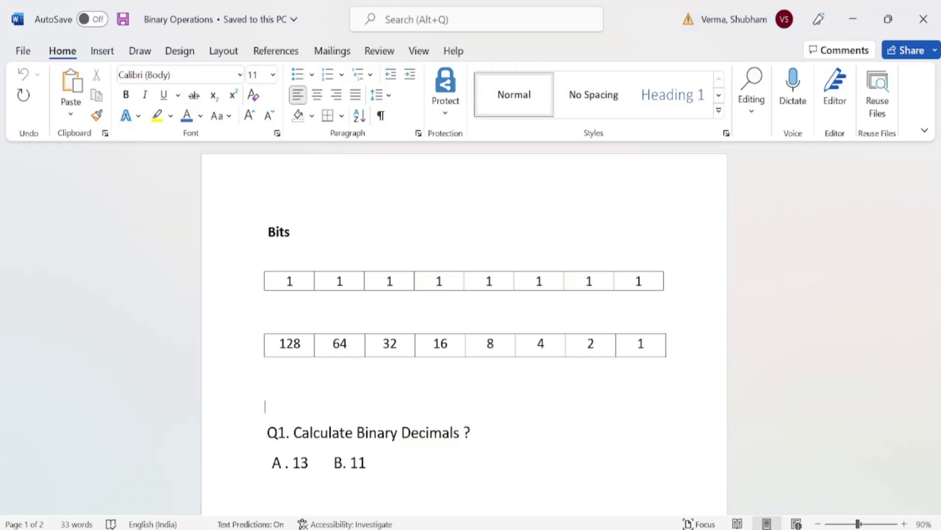